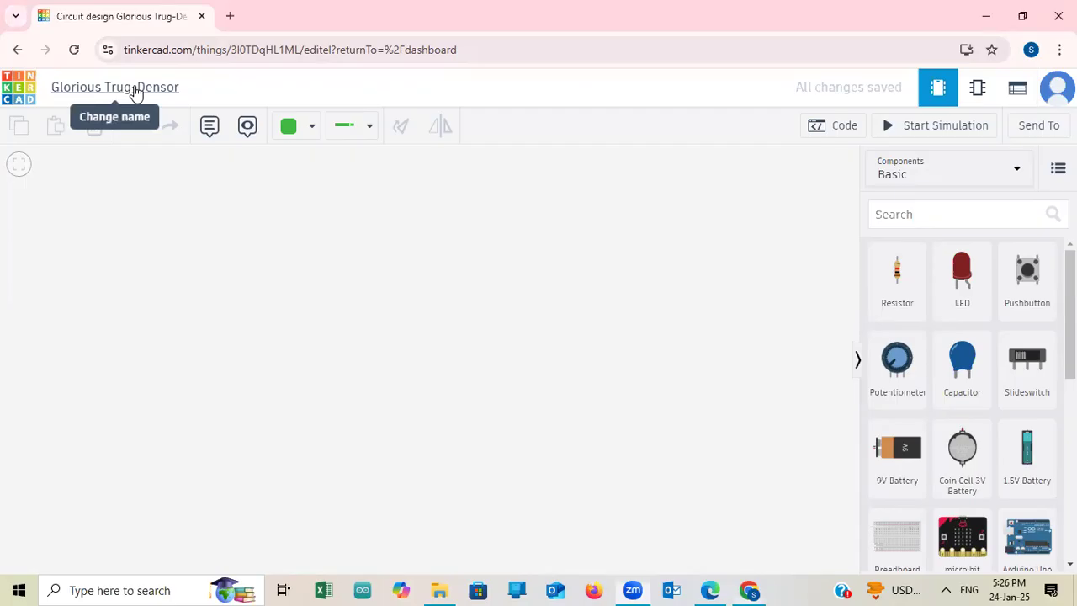
Rename the circuit design as Running Lights Effect
left_click(135, 89)
key("BackSpace")
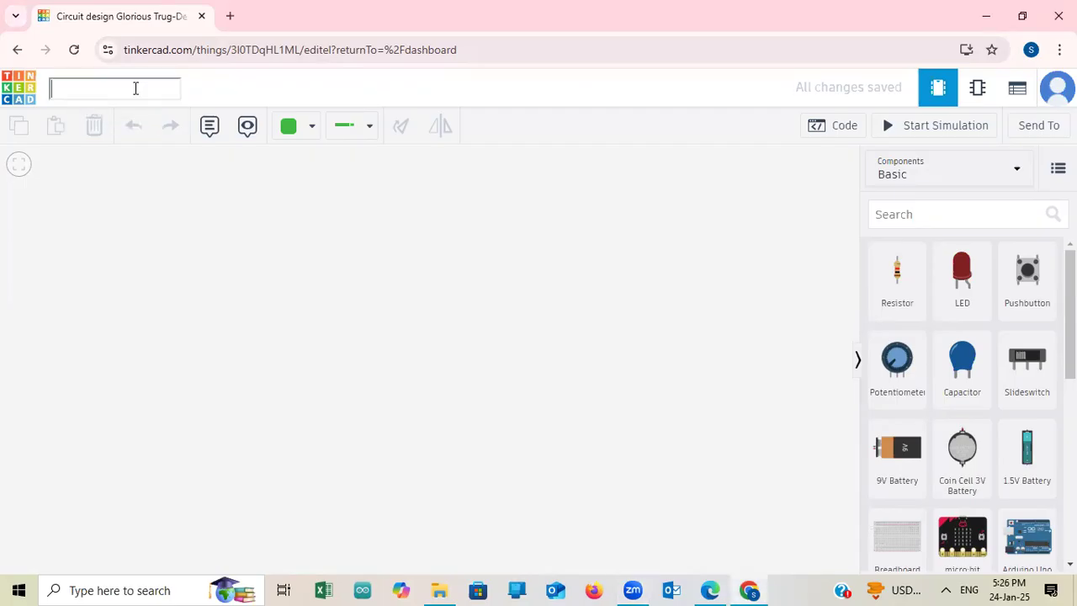
type("Running Lights Effect")
key("Return")
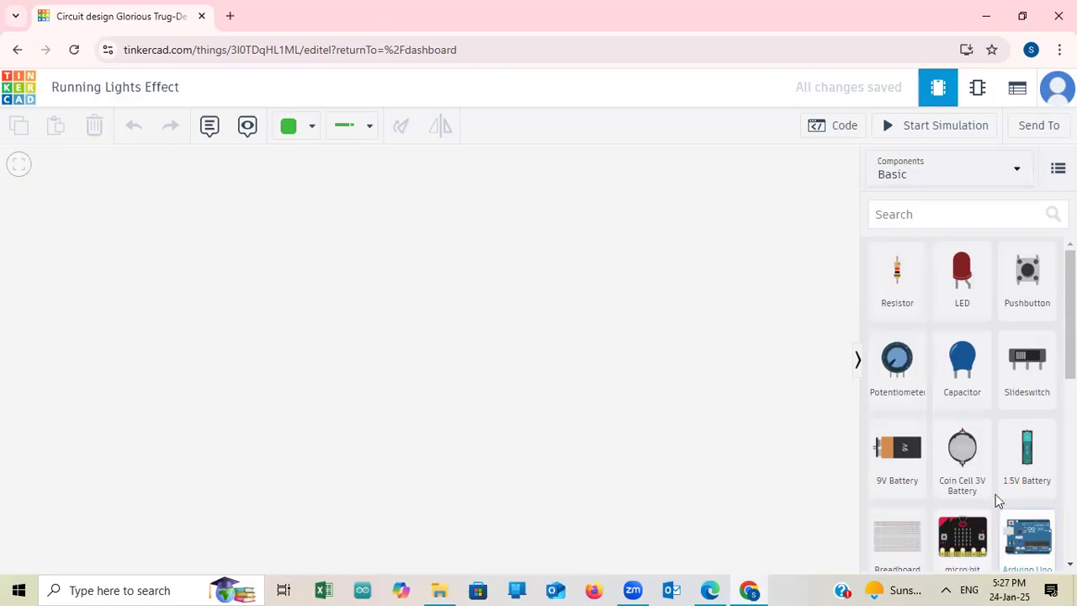
Place an Arduino Uno R3 in the workspace and shift the view so the whole board is in sight
left_click(1028, 534)
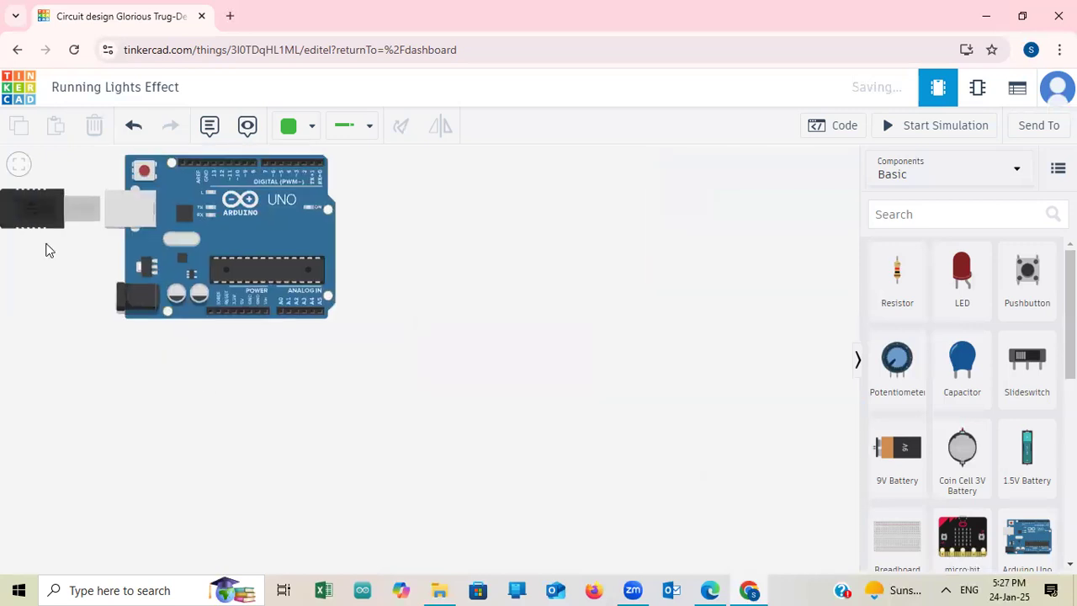
left_click(220, 284)
scroll(497, 240, "up", 1)
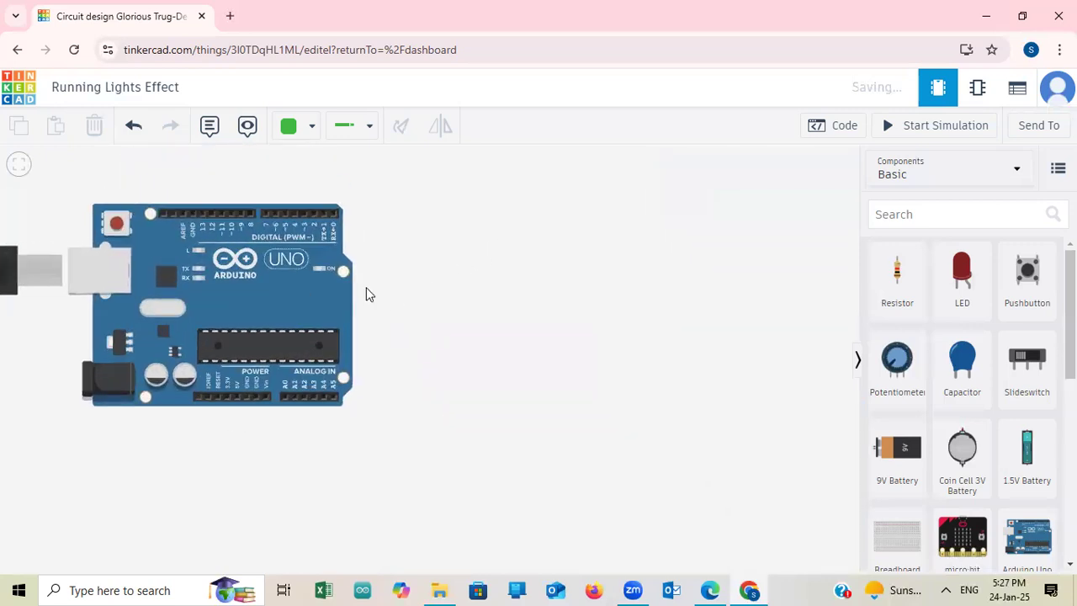
left_click_drag(366, 292, 413, 282)
left_click(500, 253)
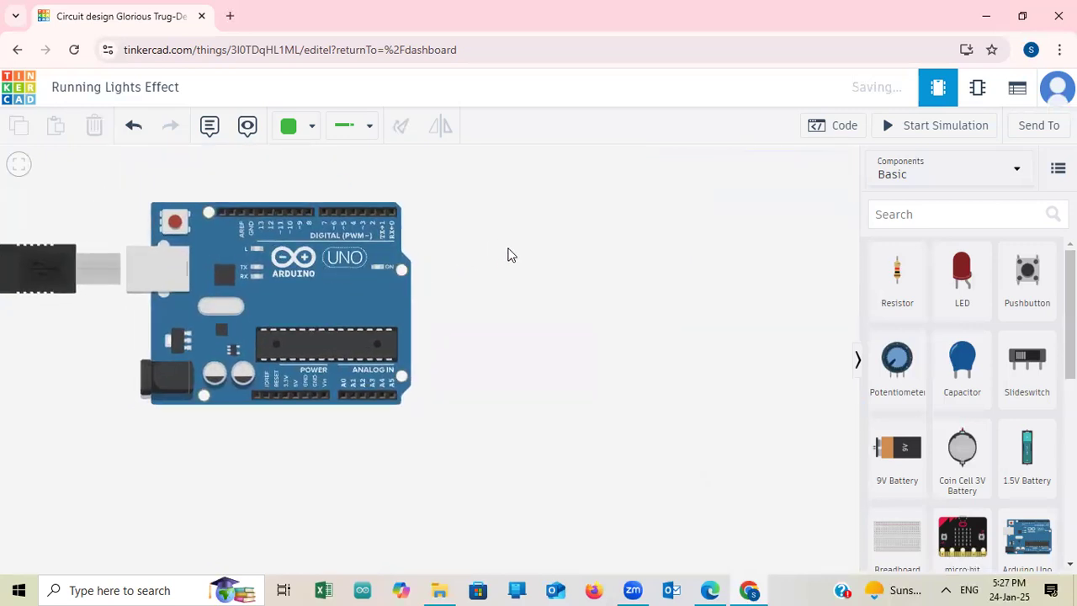
Place a Breadboard Small beside the Arduino Uno and move the Arduino slightly away to leave a gap between them
scroll(893, 497, "down", 3)
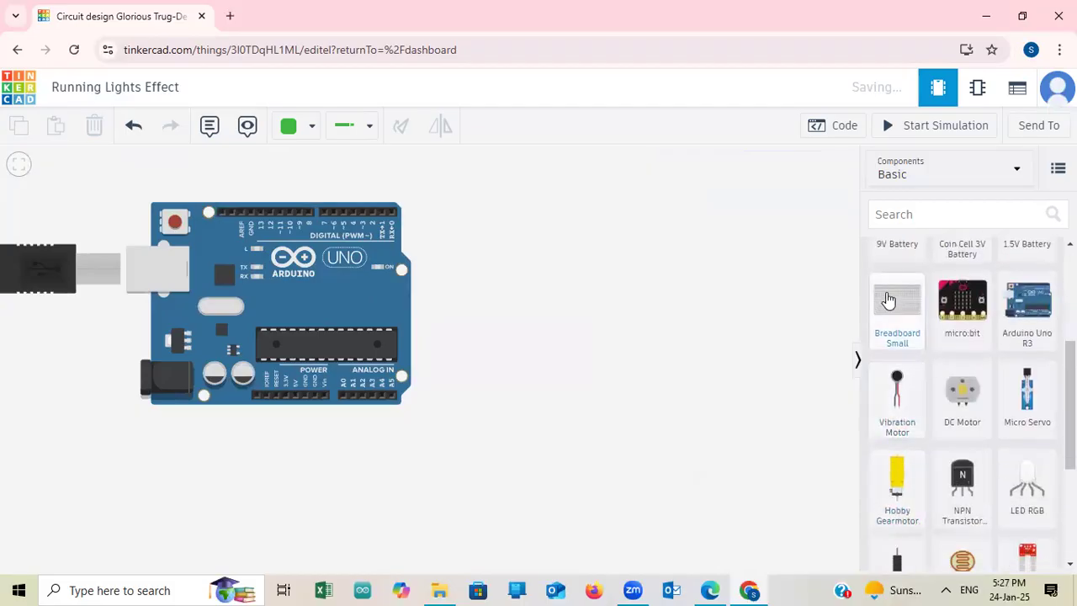
left_click_drag(560, 312, 594, 320)
left_click(428, 491)
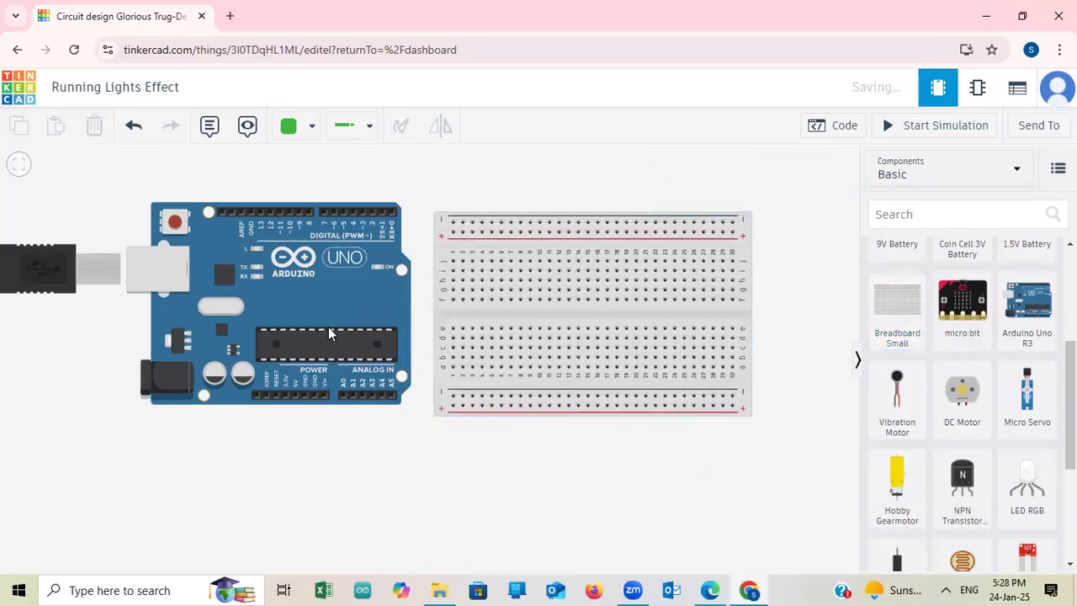
left_click_drag(329, 334, 291, 353)
left_click(432, 496)
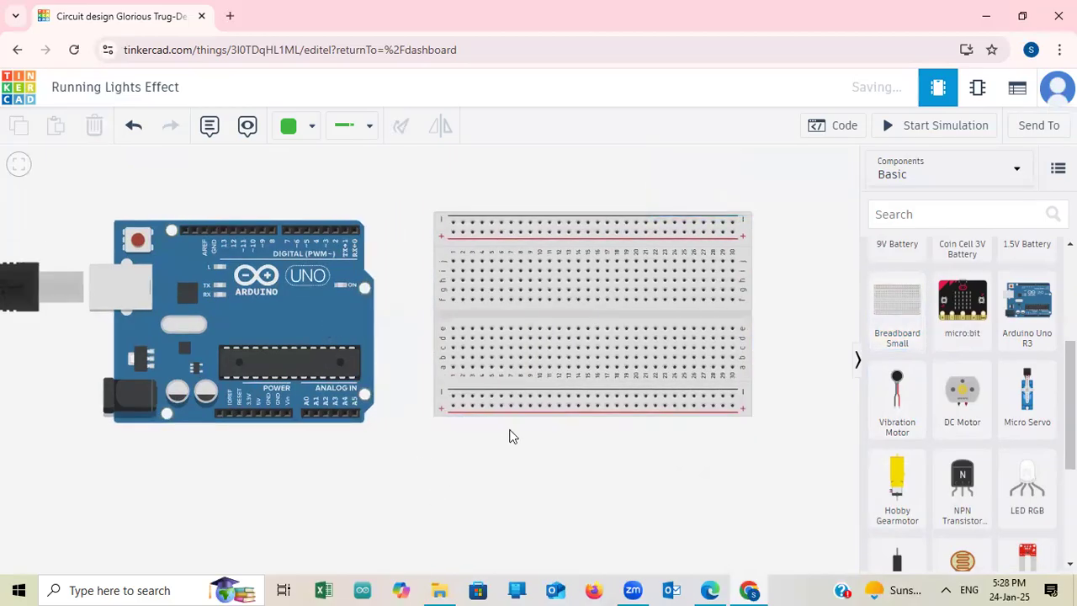
Place two LEDs on the breadboard's lower block at columns 7 and 10, and colour the second one green
scroll(896, 438, "up", 3)
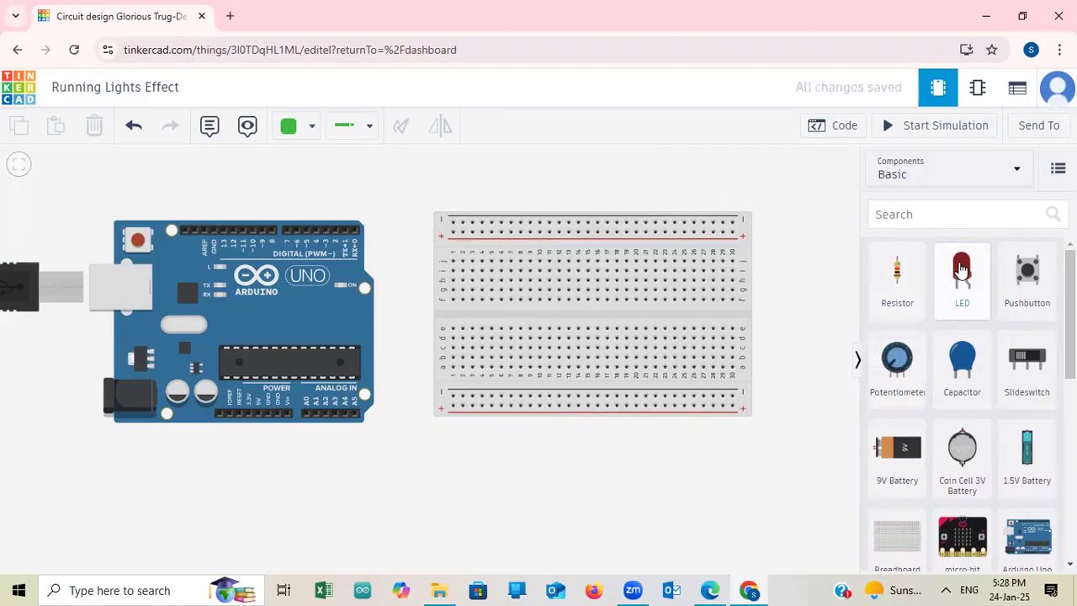
left_click_drag(962, 268, 522, 347)
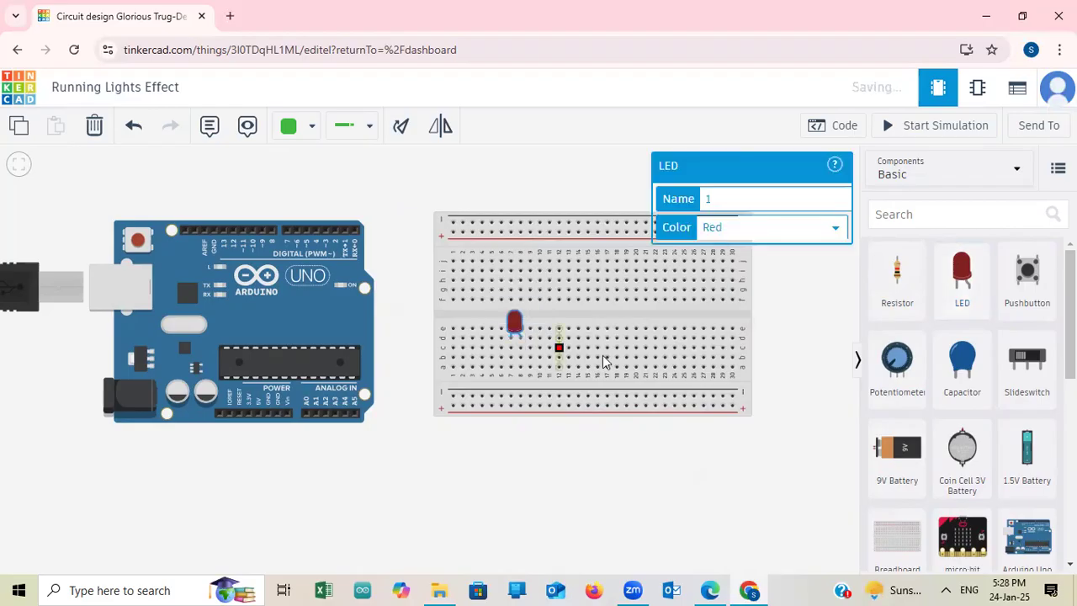
left_click_drag(962, 287, 543, 349)
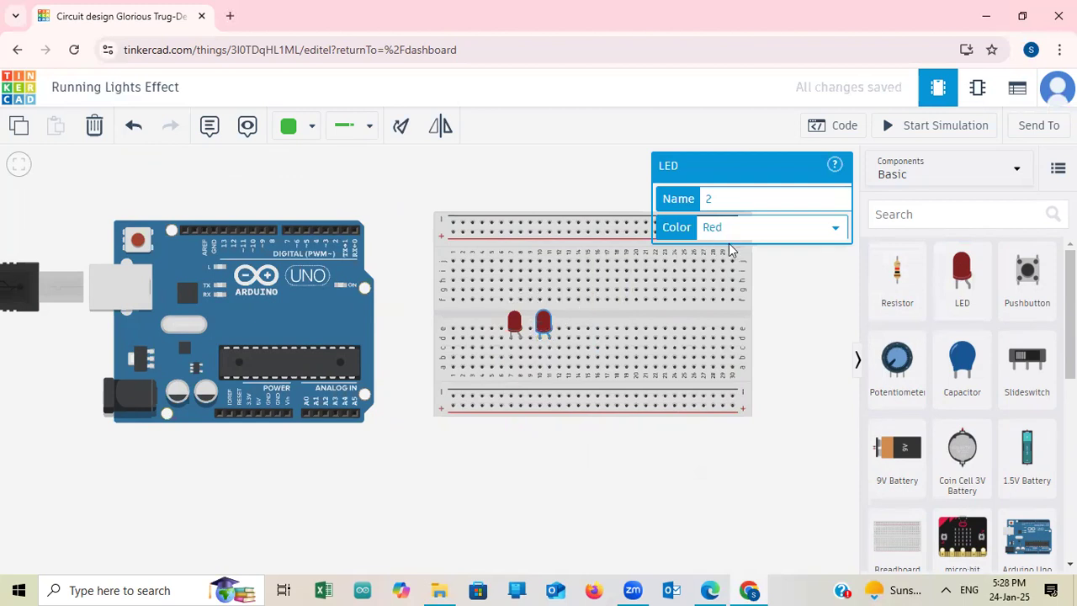
left_click(797, 227)
left_click(783, 250)
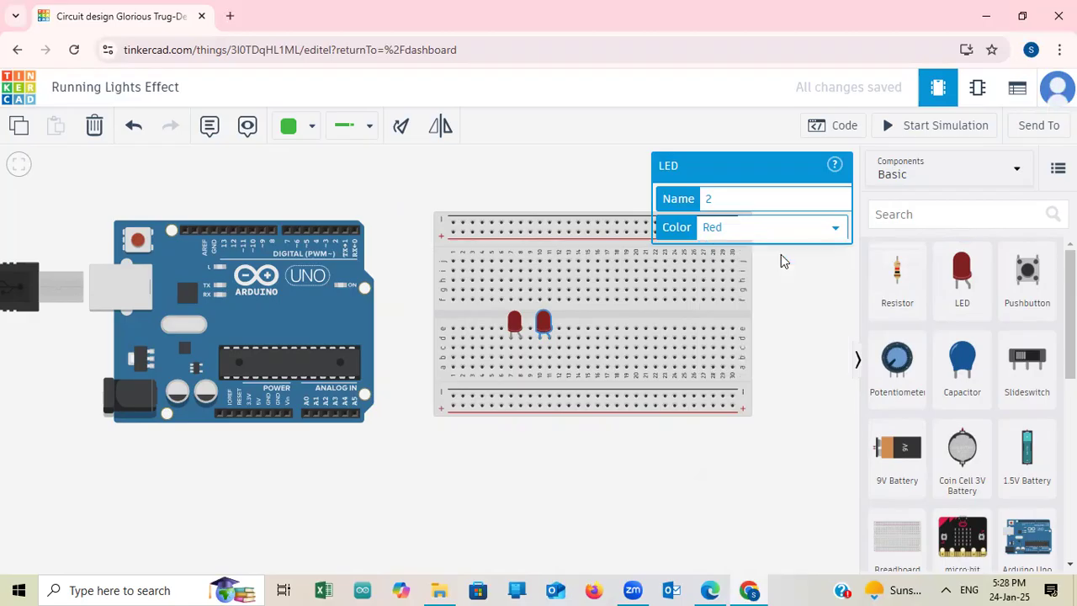
left_click(789, 304)
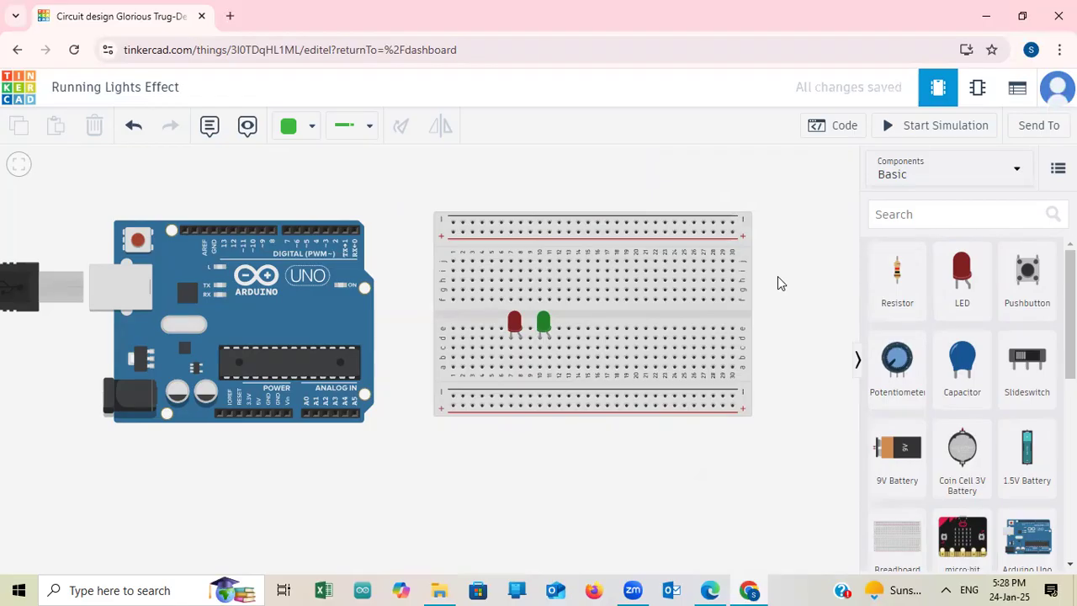
Place two 1 kΩ resistors vertically below the LEDs, one at column 7 and one at column 10
left_click_drag(897, 276, 510, 380)
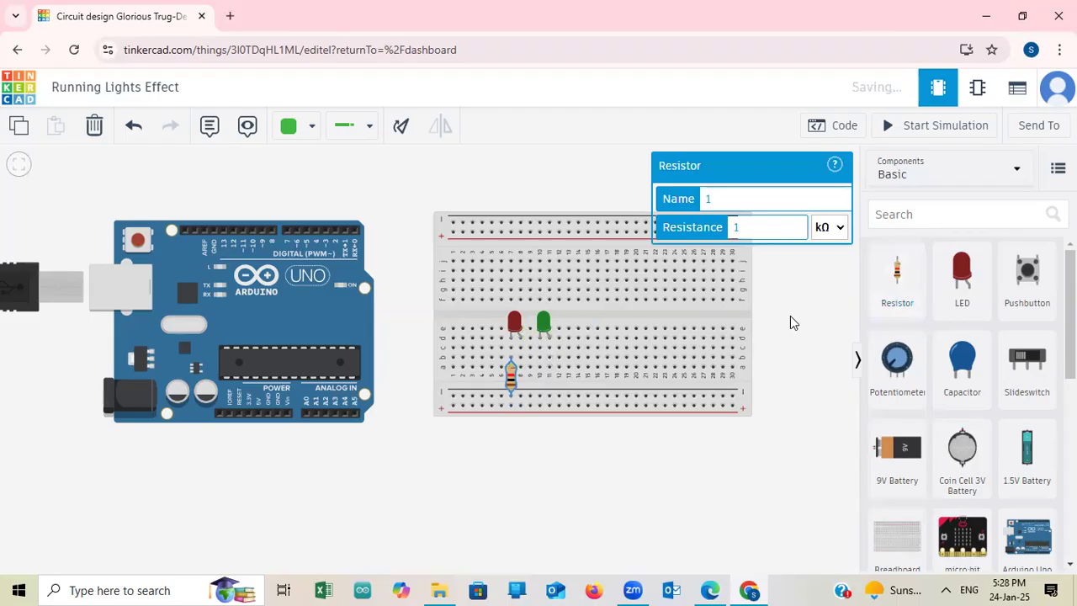
left_click_drag(904, 279, 541, 383)
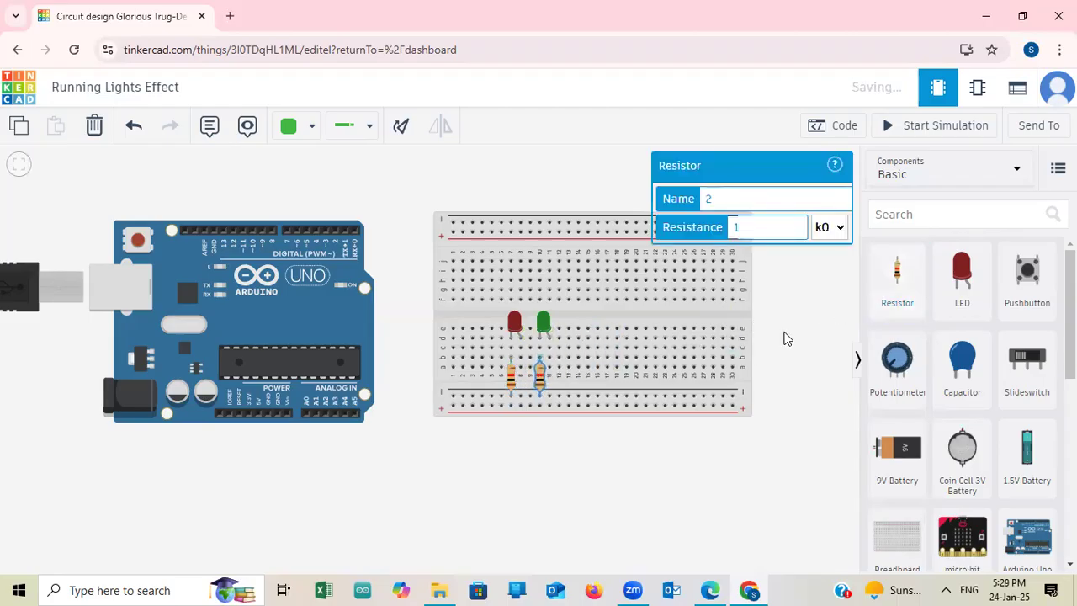
left_click(782, 340)
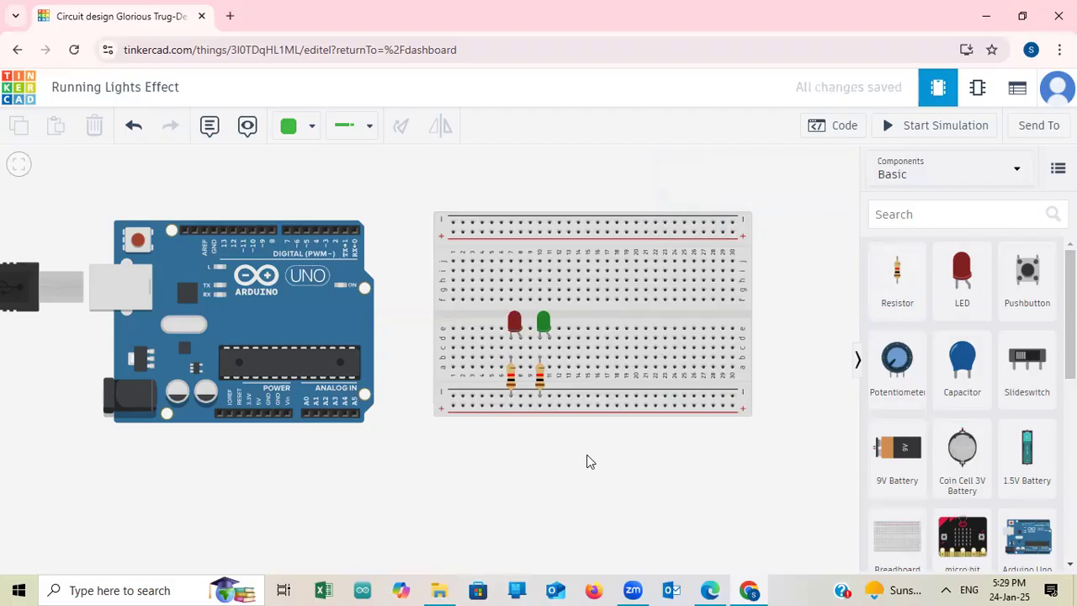
Move the resistors away from the LEDs, the first to breadboard column 3 and the second to column 15
mouse_move(716, 588)
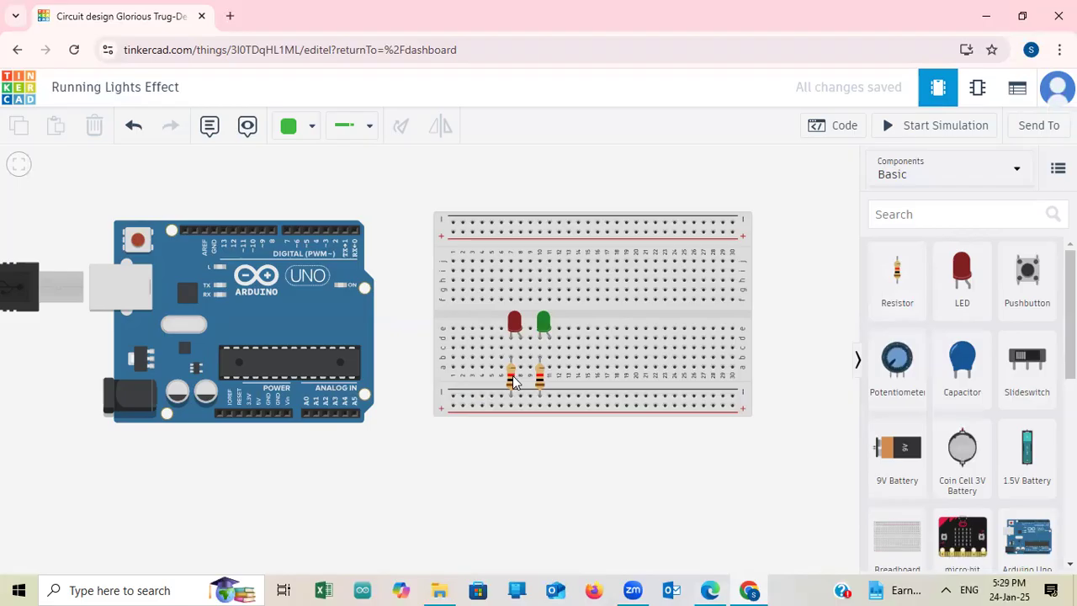
left_click_drag(515, 381, 477, 372)
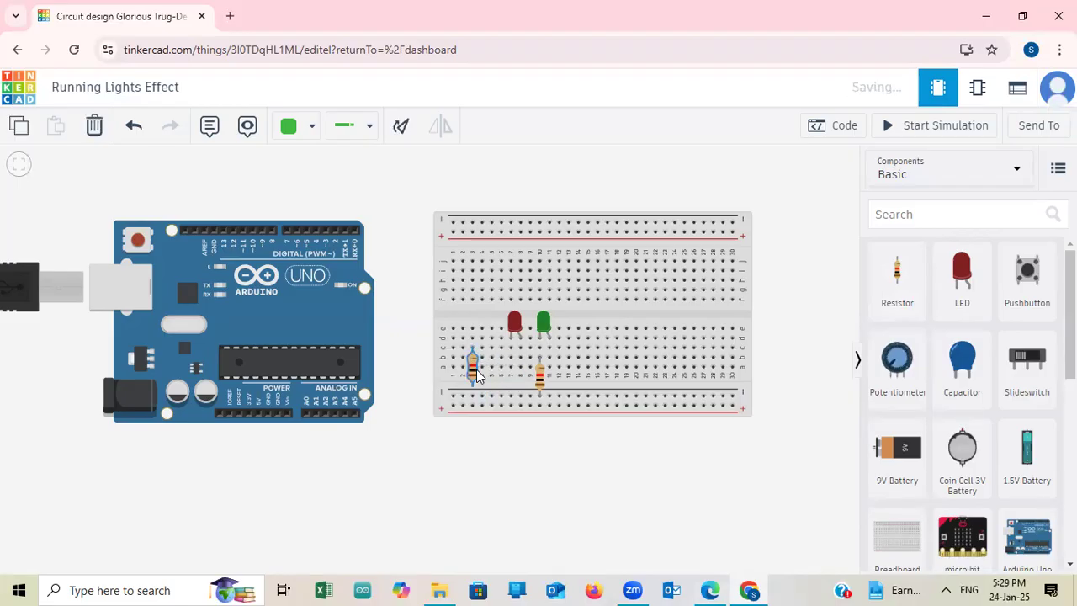
left_click(541, 378)
left_click_drag(541, 379, 594, 371)
left_click(573, 473)
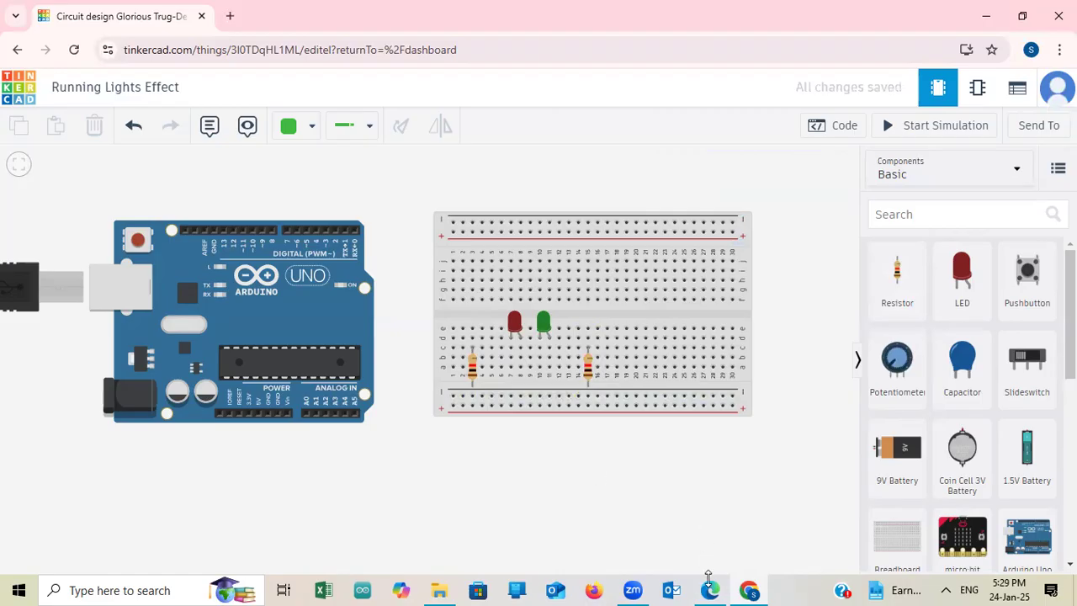
Switch to the breadboard diagram in Presentation1.pdf and trace upper-block columns 30 to 27 and parts of both power rails in red
left_click(710, 589)
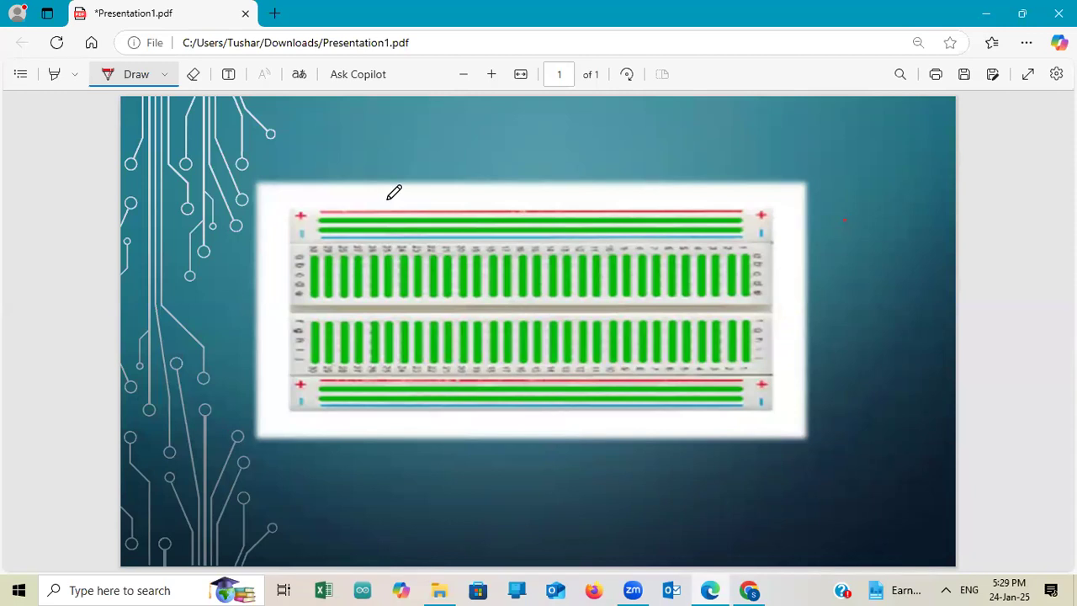
left_click_drag(314, 256, 314, 291)
left_click_drag(328, 259, 327, 296)
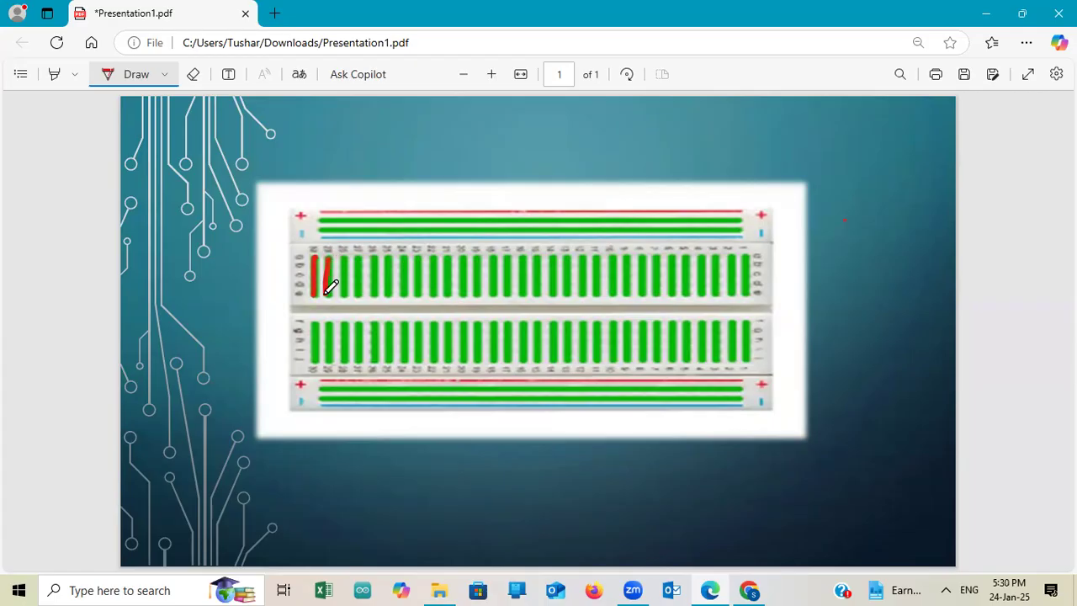
left_click_drag(344, 257, 344, 294)
left_click_drag(360, 253, 360, 296)
left_click_drag(317, 218, 549, 218)
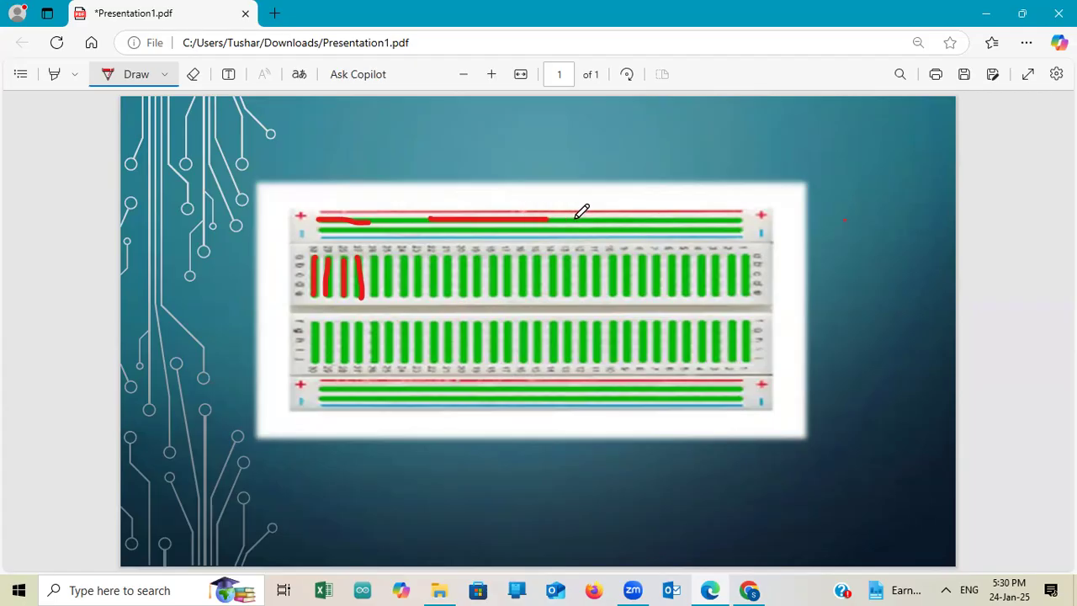
mouse_move(431, 392)
left_mouse_down()
mouse_move(501, 385)
mouse_move(564, 398)
left_mouse_up()
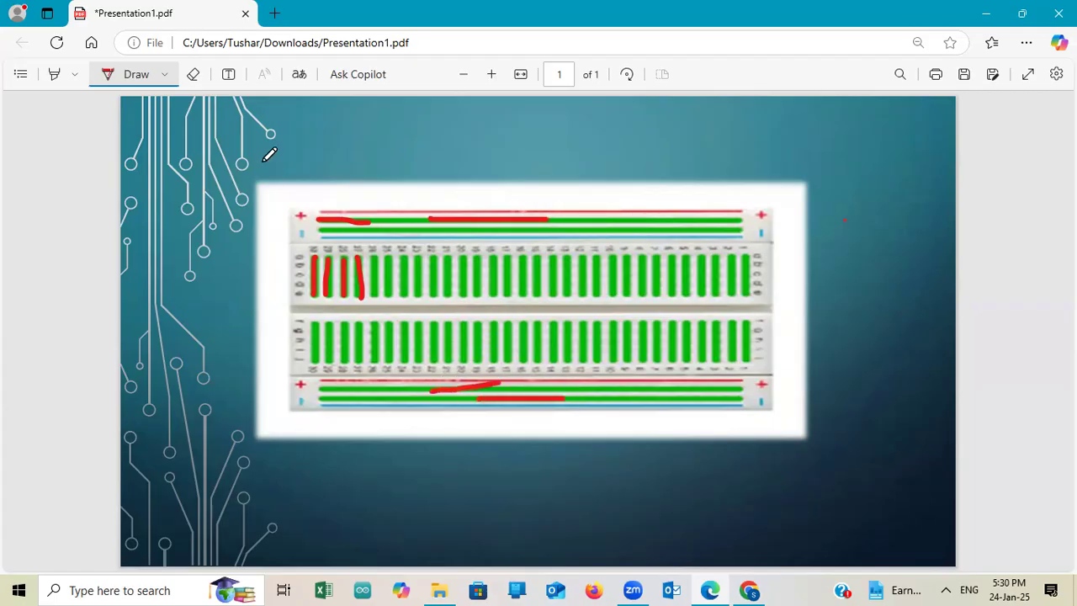
Erase the red marks from both power rails and from upper-block columns 30 to 27 of the diagram
left_click(192, 74)
left_click_drag(455, 363, 530, 426)
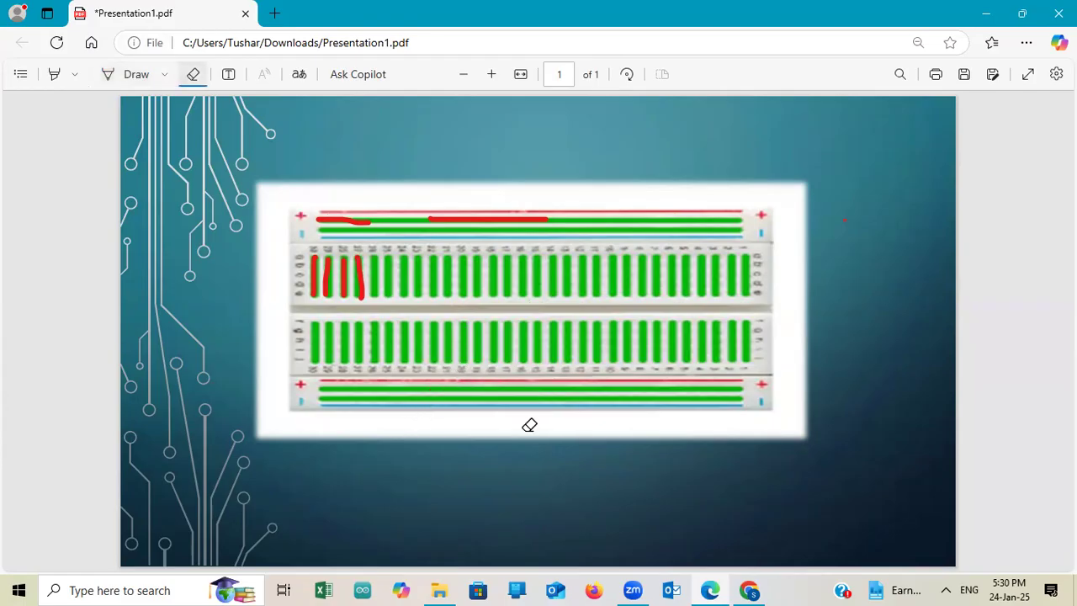
mouse_move(464, 188)
left_mouse_down()
mouse_move(293, 190)
mouse_move(341, 281)
mouse_move(368, 270)
left_mouse_up()
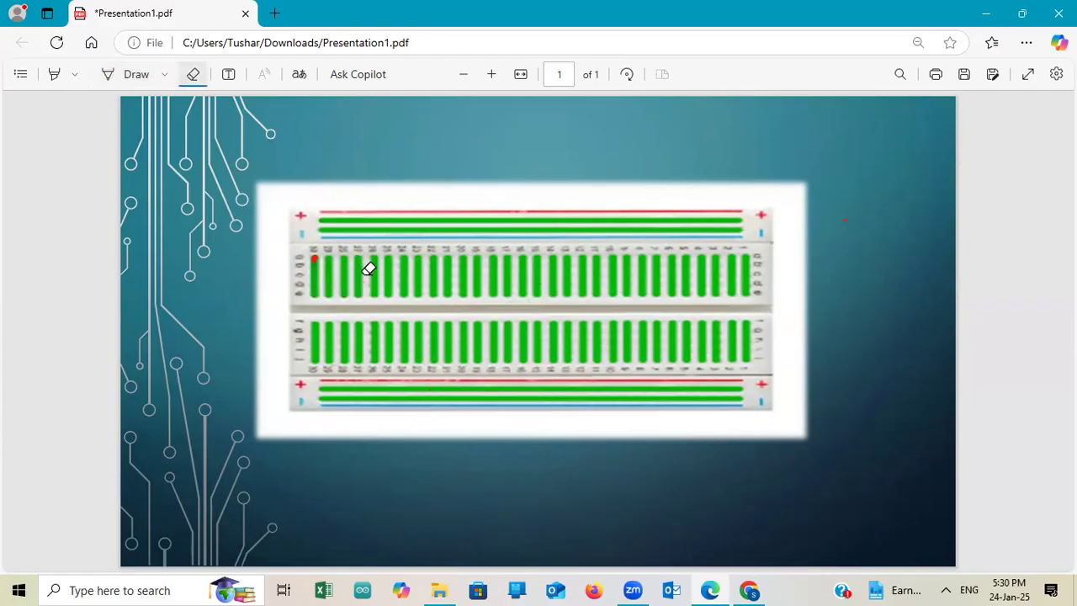
Dot the holes of upper-block column 23 and along the upper positive rail in red, and join the rail's dots with a line
left_click(122, 75)
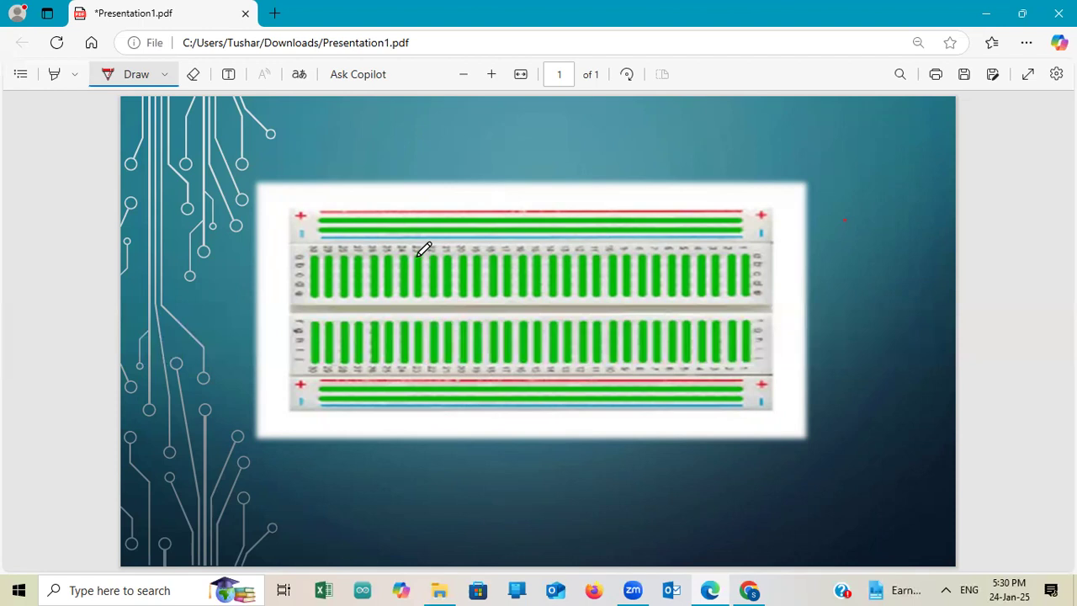
left_click_drag(423, 250, 424, 292)
left_click(323, 220)
left_click(333, 221)
left_click(389, 220)
left_click(428, 221)
left_click(481, 220)
left_click(542, 220)
left_click(582, 219)
left_click(621, 219)
left_click(679, 220)
left_click_drag(324, 218, 739, 221)
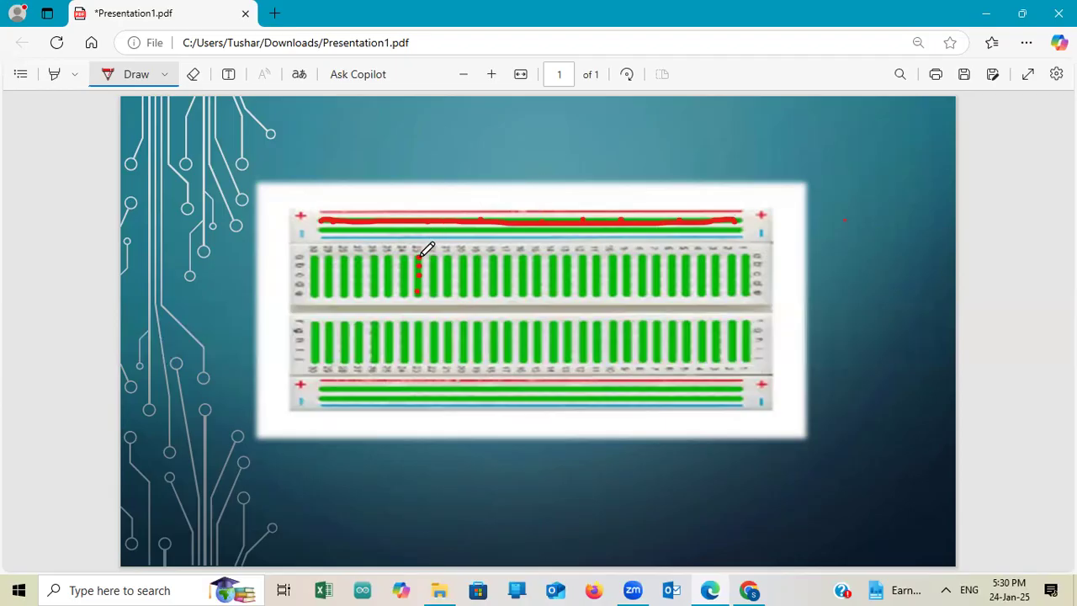
Trace upper-block column 23 with a red line and dot four holes in column 19
left_click_drag(418, 256, 418, 292)
left_click(475, 256)
left_click(476, 269)
left_click(476, 281)
left_click(476, 293)
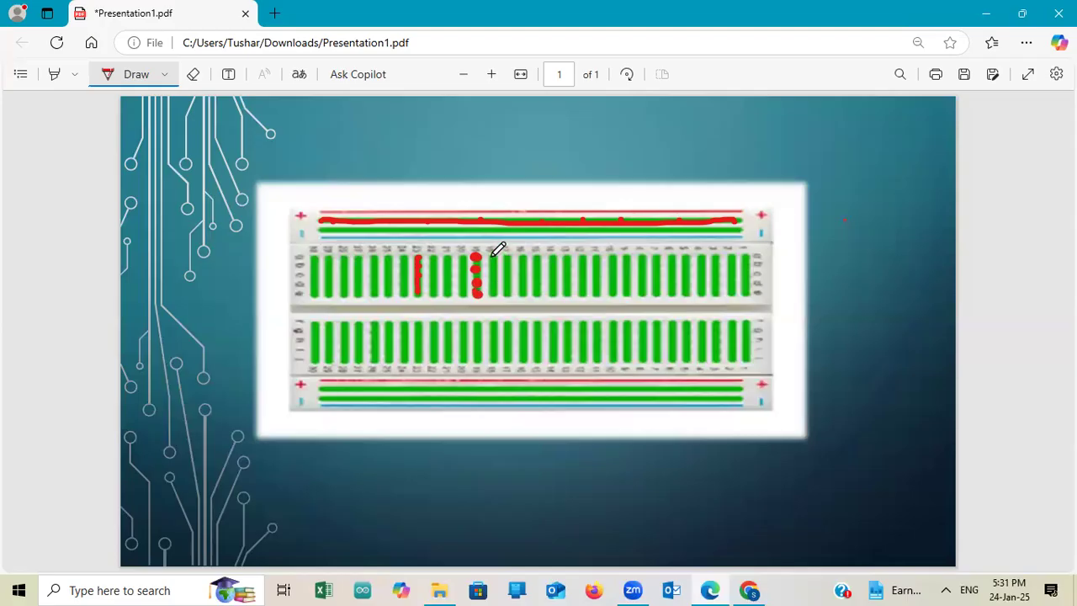
Dot four holes in upper-block column 18 and join the red dots in columns 19 and 18 with vertical lines
left_click(493, 258)
left_click(493, 268)
left_click(493, 281)
left_click(494, 292)
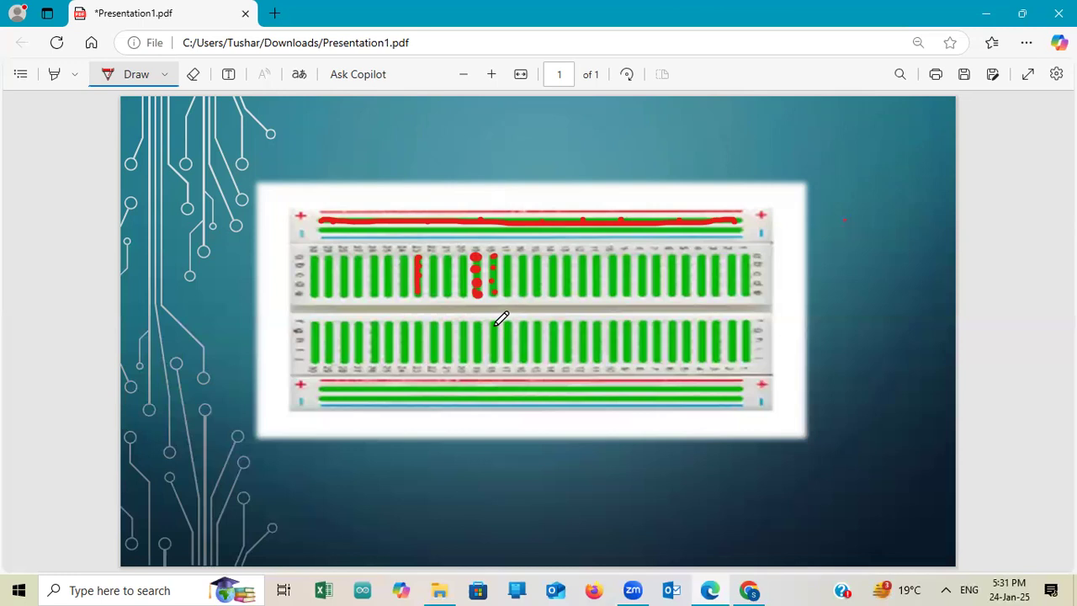
mouse_move(474, 257)
left_mouse_down()
mouse_move(474, 290)
mouse_move(499, 293)
mouse_move(495, 254)
mouse_move(495, 291)
mouse_move(481, 278)
left_mouse_up()
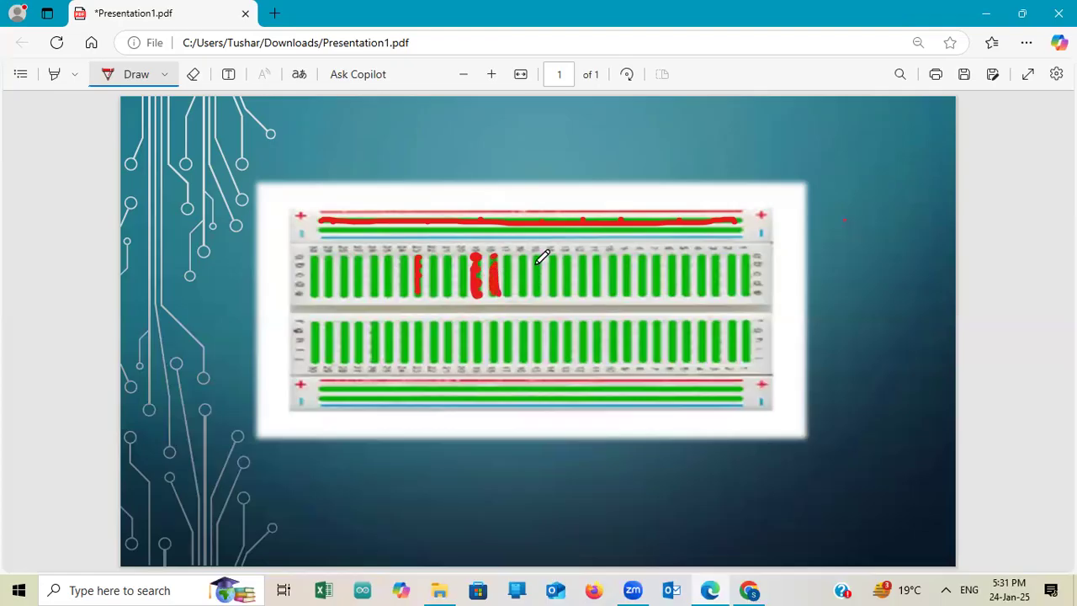
Trace upper-block columns 15 and 14 in red and retrace part of the upper positive rail
left_click_drag(537, 257, 537, 294)
left_click_drag(554, 255, 554, 295)
left_click_drag(481, 217, 662, 220)
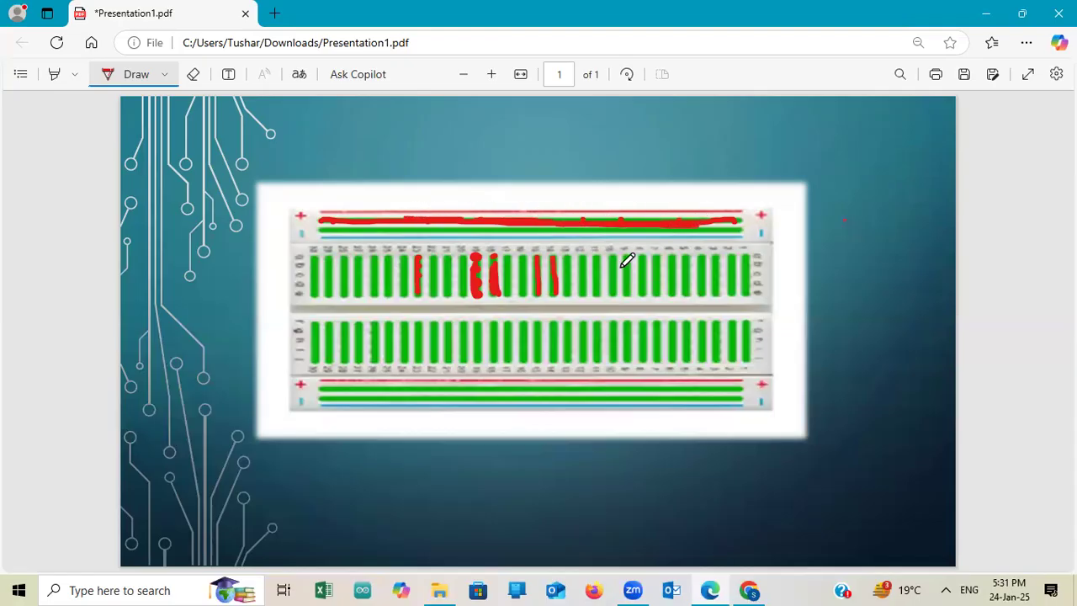
left_click(584, 273)
left_click(600, 273)
Erase all the red markings from the upper-block columns and the upper positive rail
left_click(193, 75)
mouse_move(458, 264)
left_mouse_down()
mouse_move(423, 253)
mouse_move(598, 267)
mouse_move(514, 253)
mouse_move(494, 296)
mouse_move(429, 286)
left_mouse_up()
mouse_move(536, 214)
left_mouse_down()
mouse_move(721, 207)
mouse_move(558, 221)
mouse_move(325, 213)
left_mouse_up()
Draw red dots and vertical lines over columns 19 and 18 in the lower block of the breadboard diagram
left_click(130, 74)
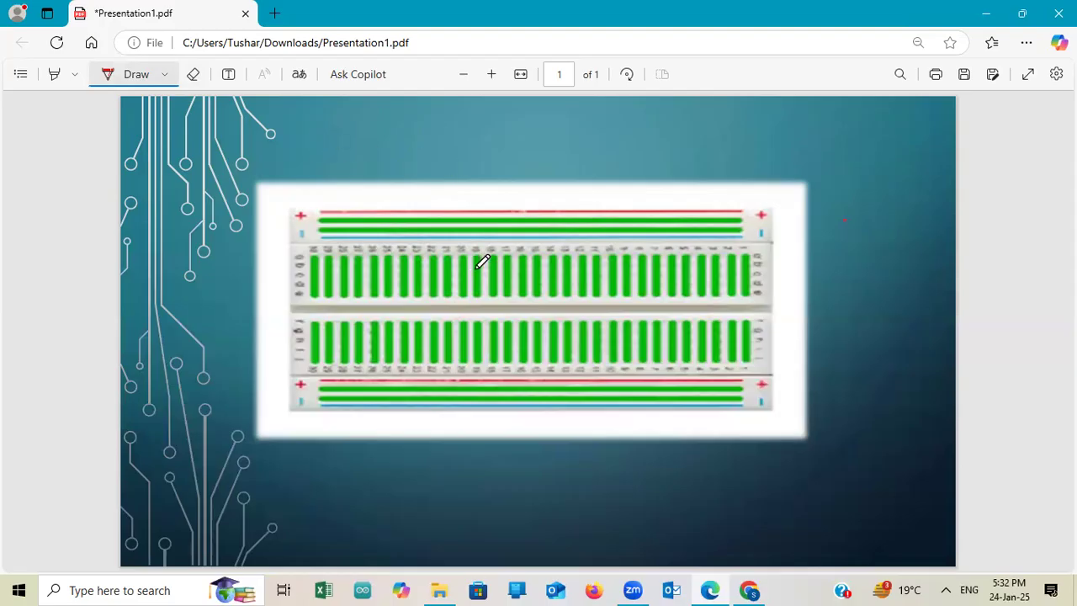
left_click(477, 325)
left_click(494, 324)
left_click_drag(477, 325, 477, 367)
left_click_drag(495, 330, 495, 363)
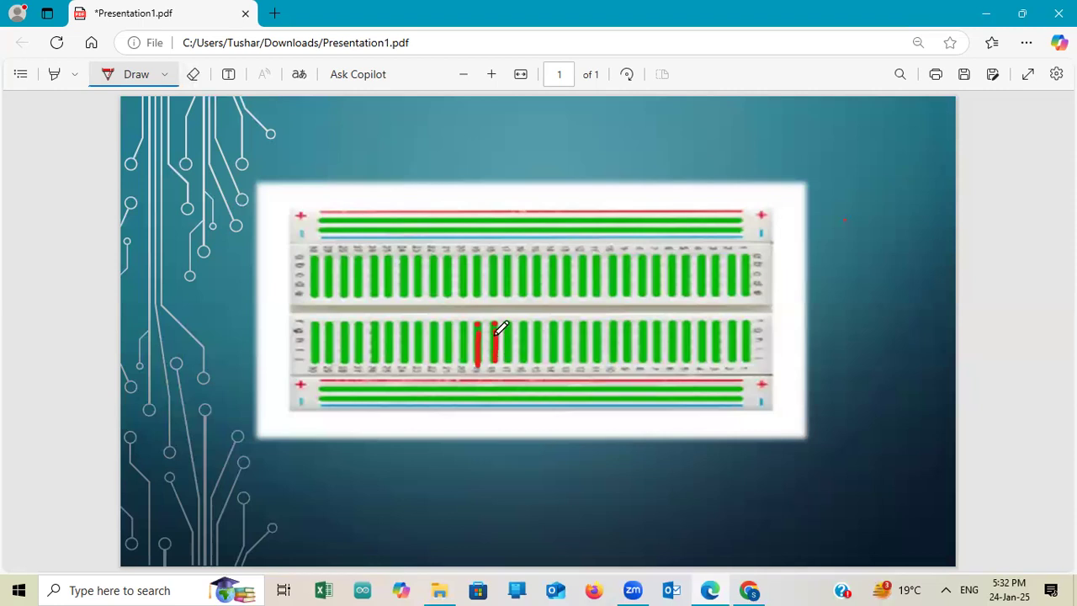